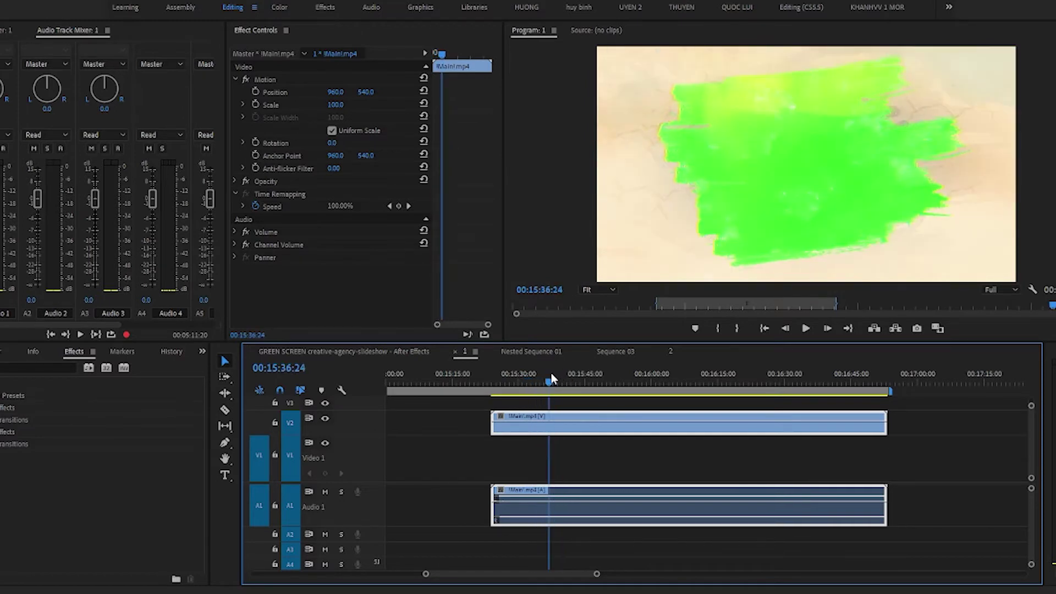
# - Scrub through the green-screen template clip on V2 to examine its brush-stroke openings
pyautogui.press('=')
pyautogui.press('=')
pyautogui.moveTo(709, 385)
pyautogui.mouseDown()
pyautogui.moveTo(692, 385)
pyautogui.moveTo(832, 378)
pyautogui.mouseUp()
pyautogui.press('-')
pyautogui.press('=')
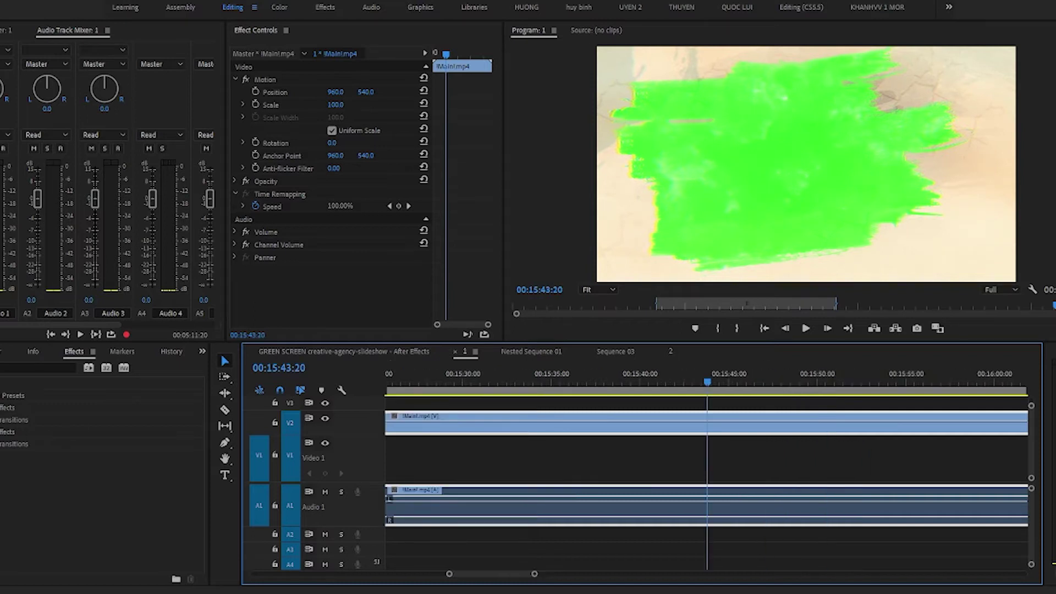
pyautogui.press('-')
pyautogui.click(604, 458)
pyautogui.press('-')
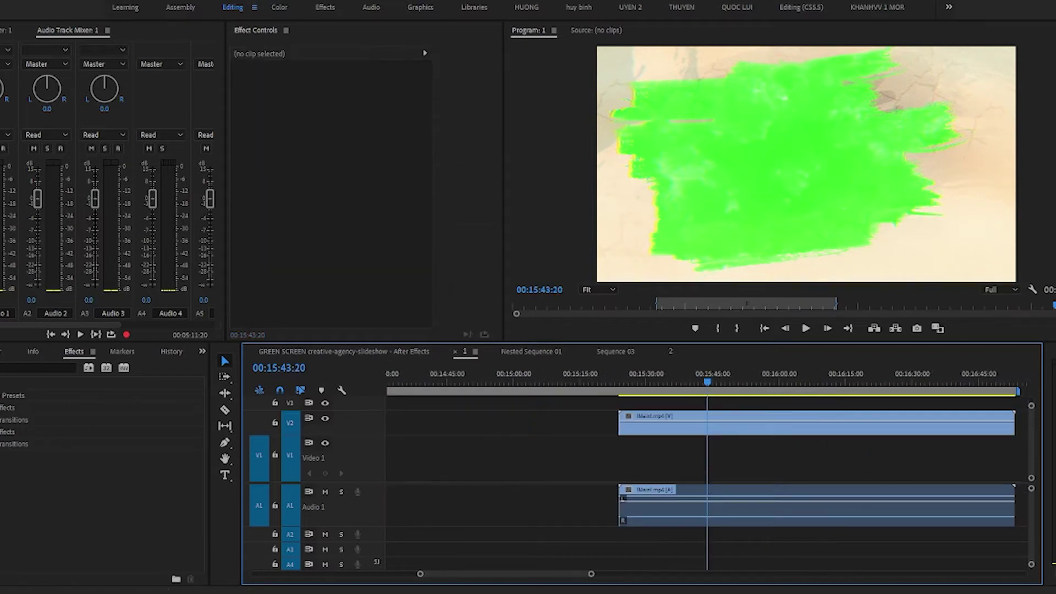
# - Search the effects for "key" and apply Ultra Key to the template clip on V2
pyautogui.click(2, 365)
pyautogui.write('key')
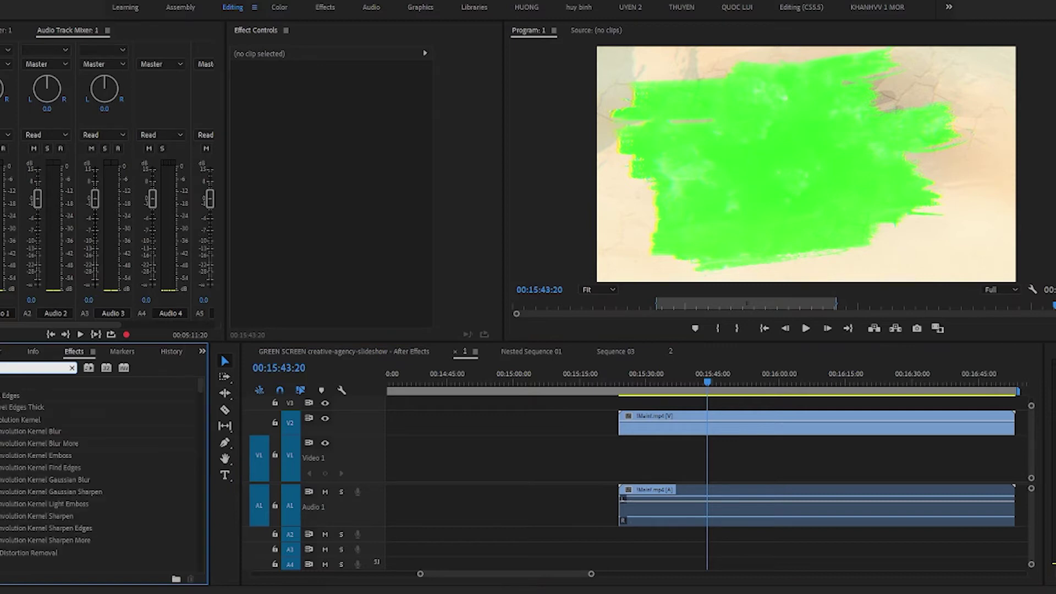
pyautogui.moveTo(11, 553); pyautogui.dragTo(746, 422)
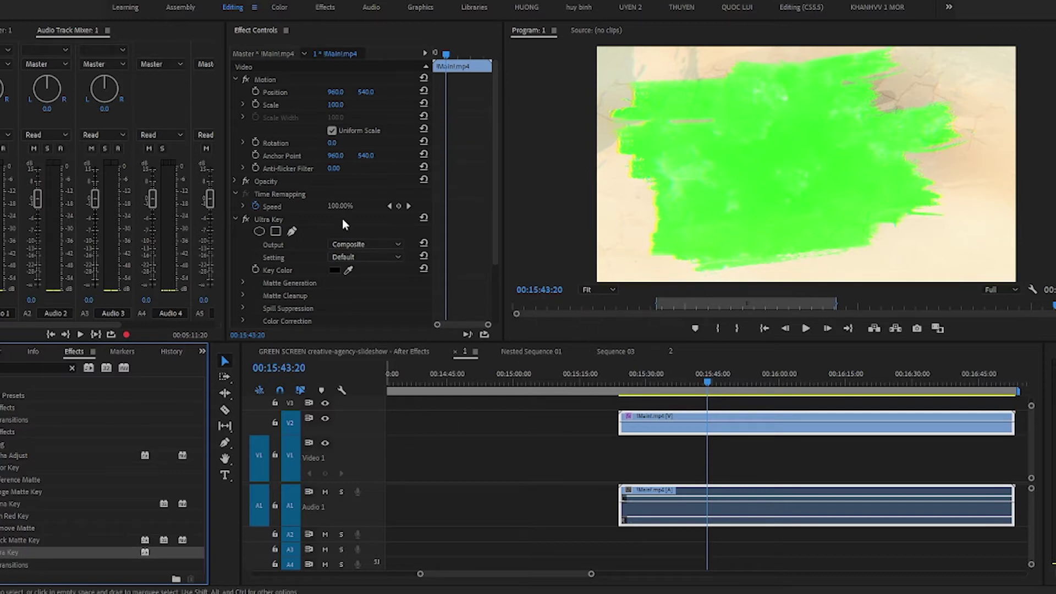
# - Set the Ultra Key setting to Aggressive and sample the green brush area as the key color
pyautogui.click(352, 296)
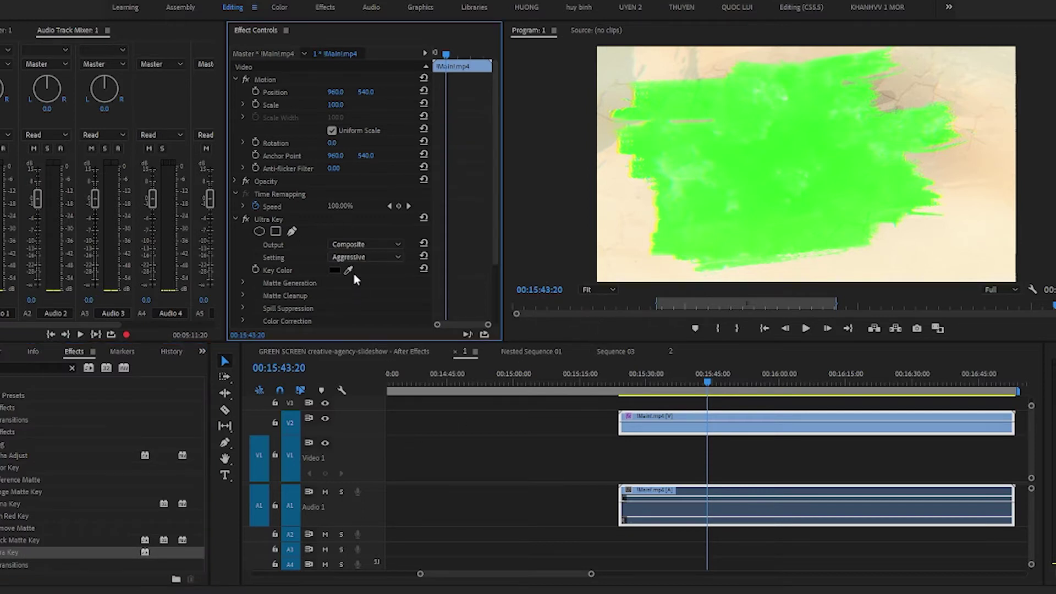
pyautogui.click(349, 271)
pyautogui.click(758, 237)
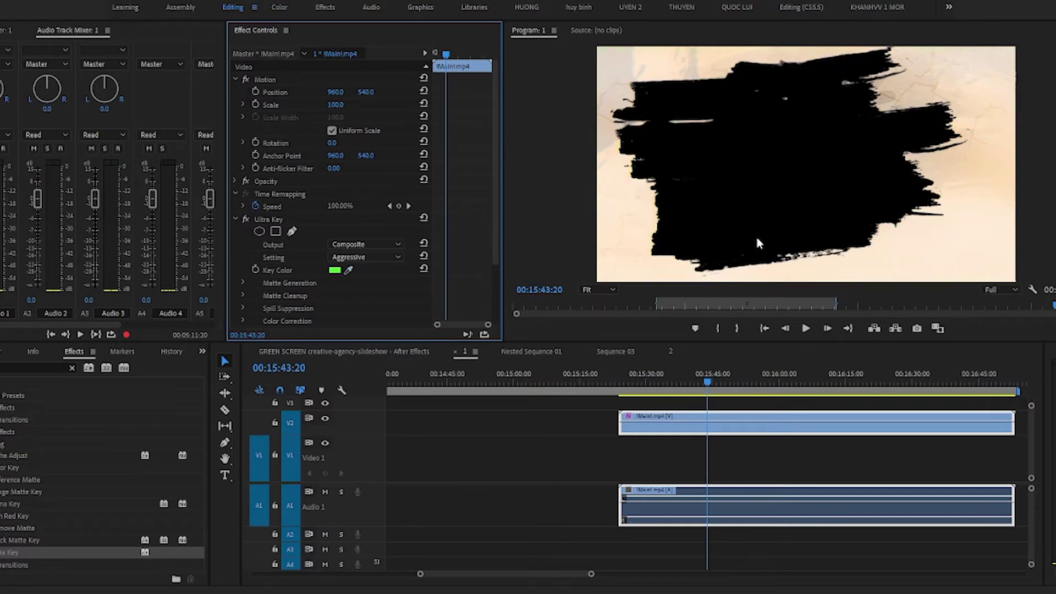
# - Import the photos and place them in a row on V1 beneath the template, starting at 00:15:43:20
pyautogui.click(776, 438)
pyautogui.press('-')
pyautogui.hotkey('ctrl', 'i')
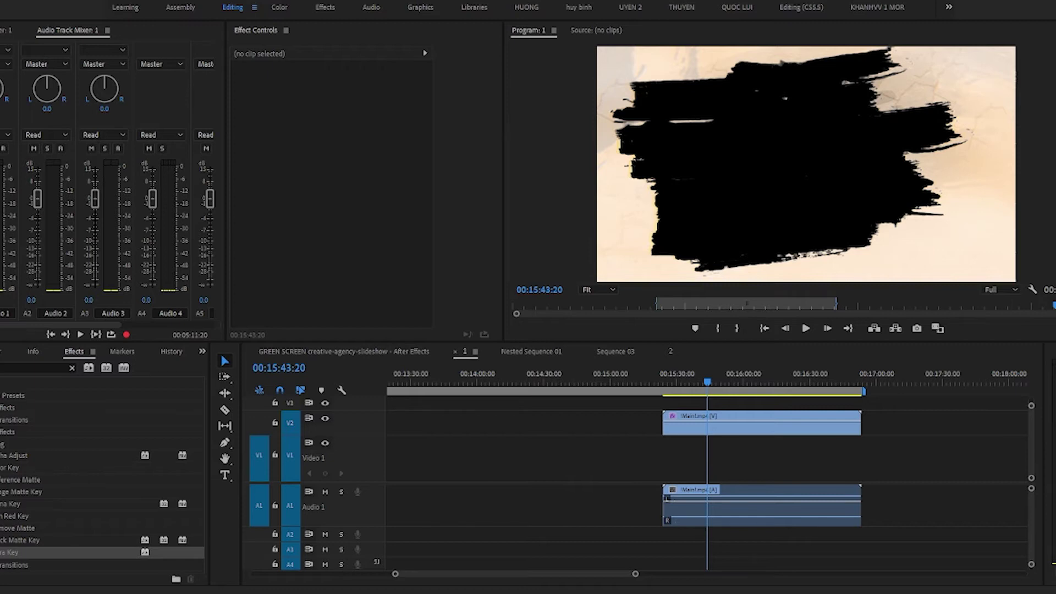
pyautogui.moveTo(608, 475); pyautogui.dragTo(771, 460)
pyautogui.press('=')
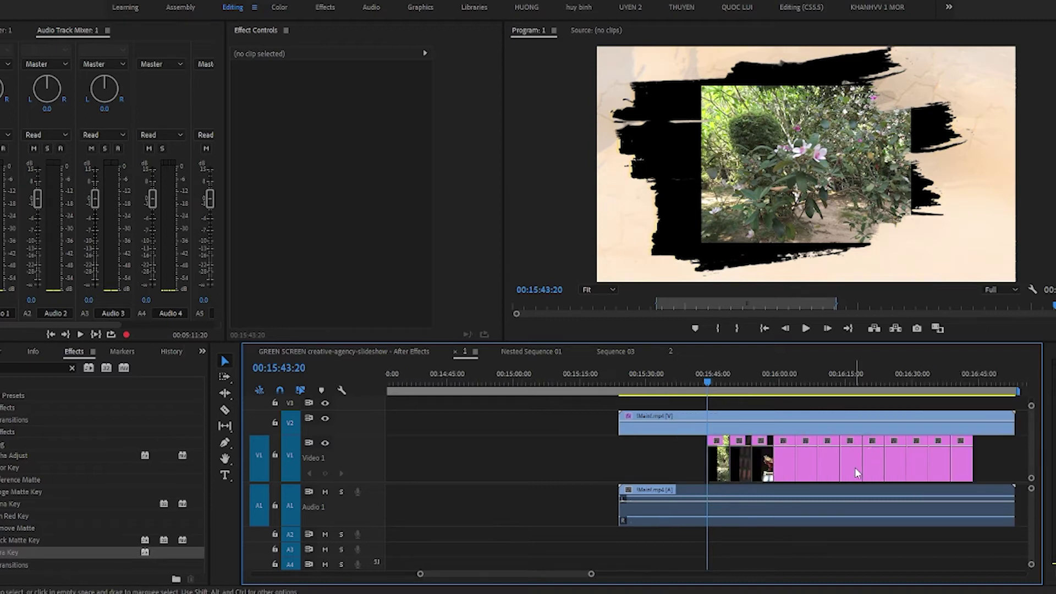
# - Move the first photo on V1 back to the first brush-stroke opening, starting at about 00:15:33
pyautogui.moveTo(1009, 440); pyautogui.dragTo(705, 475)
pyautogui.press('=')
pyautogui.press('=')
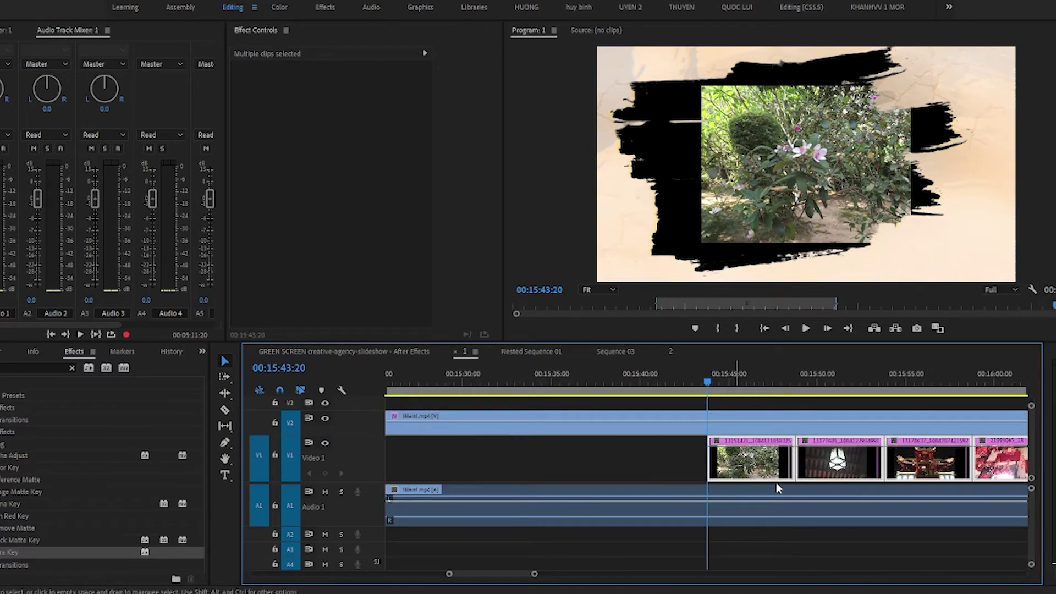
pyautogui.press('s')
pyautogui.click(651, 466)
pyautogui.press('-')
pyautogui.moveTo(712, 459); pyautogui.dragTo(572, 462)
pyautogui.click(571, 379)
pyautogui.moveTo(571, 379); pyautogui.dragTo(624, 368)
pyautogui.press('=')
pyautogui.moveTo(617, 465); pyautogui.dragTo(713, 458)
# - Extend the end of the first photo to about 00:15:46 so it covers the first opening
pyautogui.press('=')
pyautogui.moveTo(699, 382); pyautogui.dragTo(834, 383)
pyautogui.press('-')
pyautogui.press('=')
pyautogui.moveTo(726, 461); pyautogui.dragTo(1021, 461)
pyautogui.moveTo(709, 381)
pyautogui.mouseDown()
pyautogui.moveTo(755, 380)
pyautogui.moveTo(724, 382)
pyautogui.mouseUp()
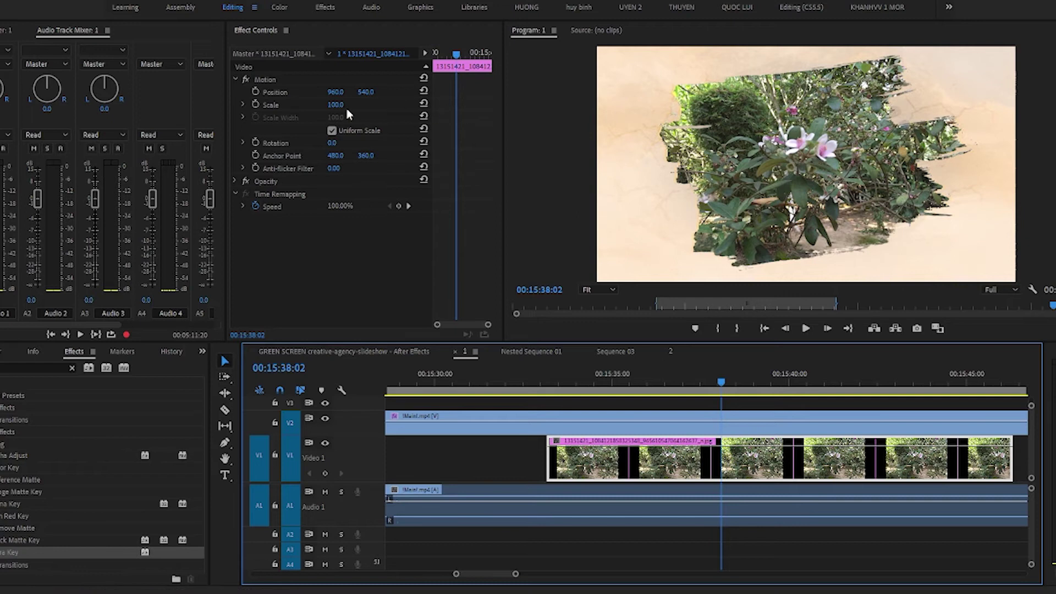
# - Hide the V2 template track and set the first photo's scale to 134 so it fills the frame
pyautogui.moveTo(334, 108); pyautogui.dragTo(346, 107)
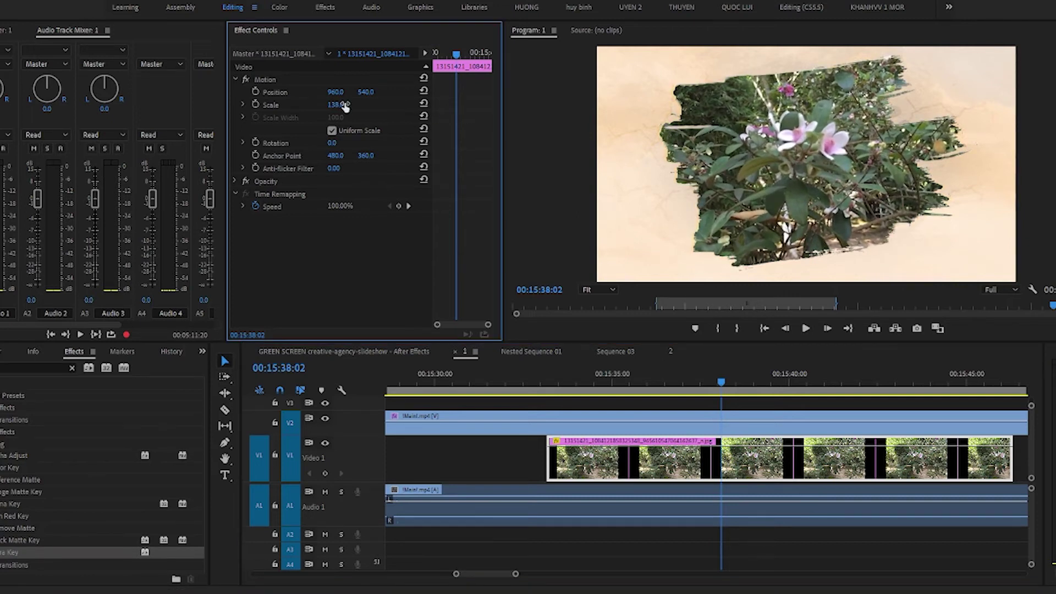
pyautogui.click(325, 419)
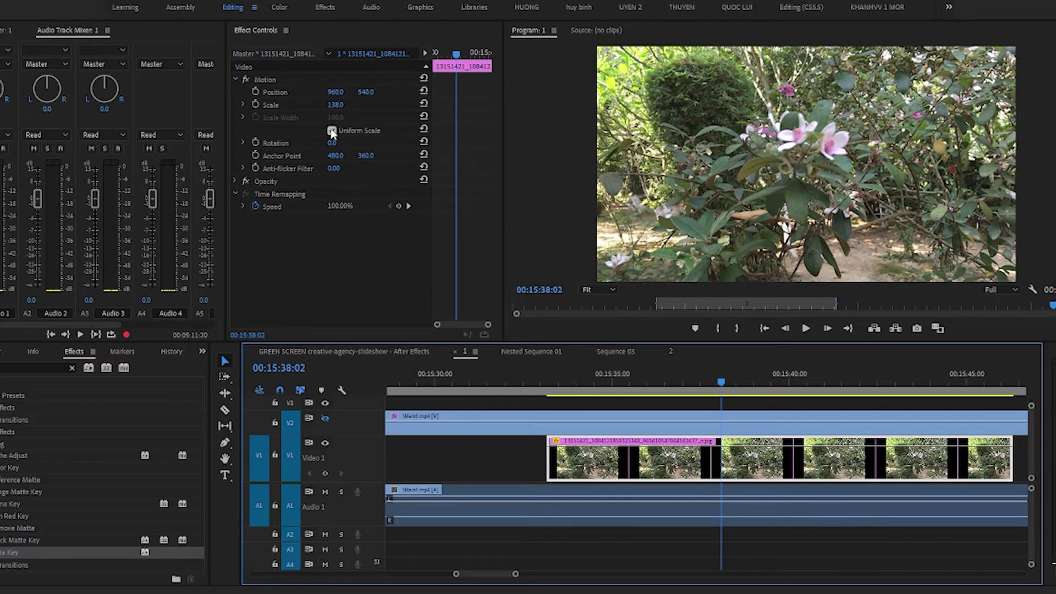
pyautogui.moveTo(334, 107); pyautogui.dragTo(333, 107)
# - Scrub to the second photo on V1 and check how it fills the frame
pyautogui.moveTo(764, 382); pyautogui.dragTo(903, 386)
pyautogui.press('-')
pyautogui.press('-')
pyautogui.click(825, 380)
pyautogui.moveTo(825, 383); pyautogui.dragTo(830, 384)
pyautogui.press('=')
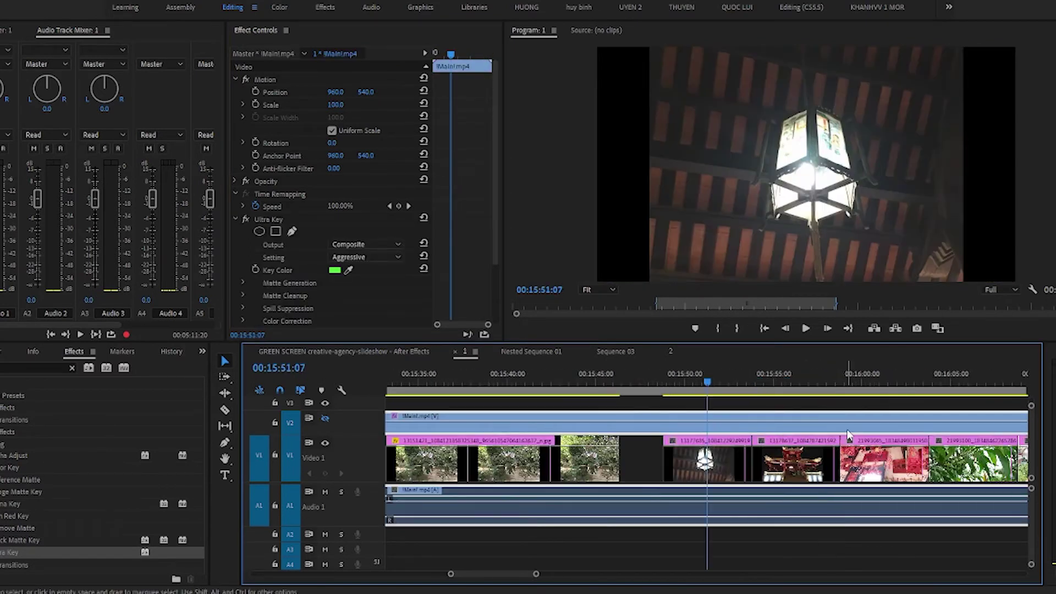
pyautogui.click(732, 466)
# - Copy the first photo's Motion settings and paste them onto all the other photos on V1
pyautogui.click(528, 479)
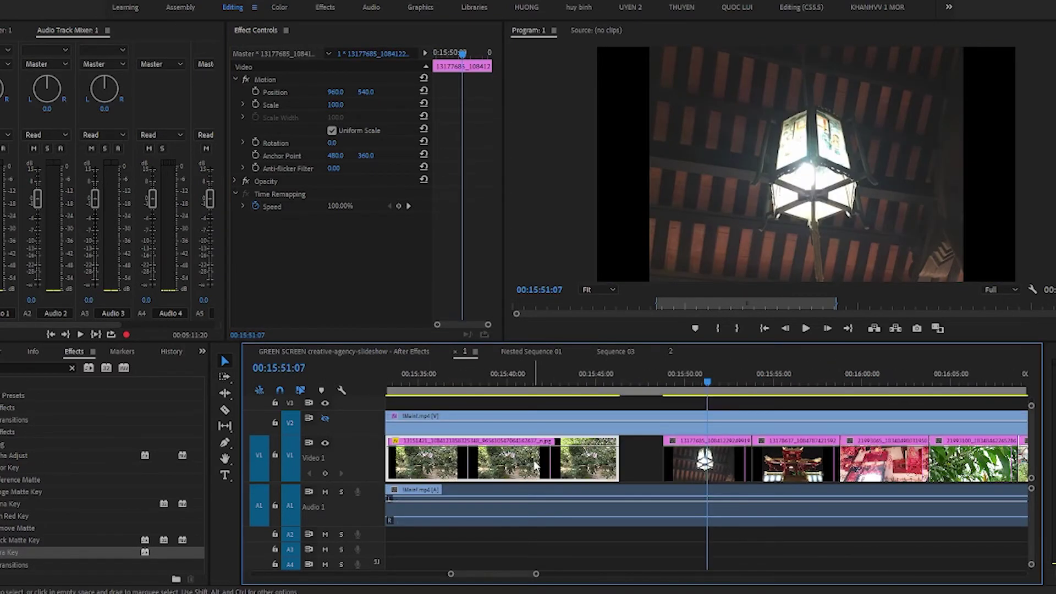
pyautogui.click(265, 79)
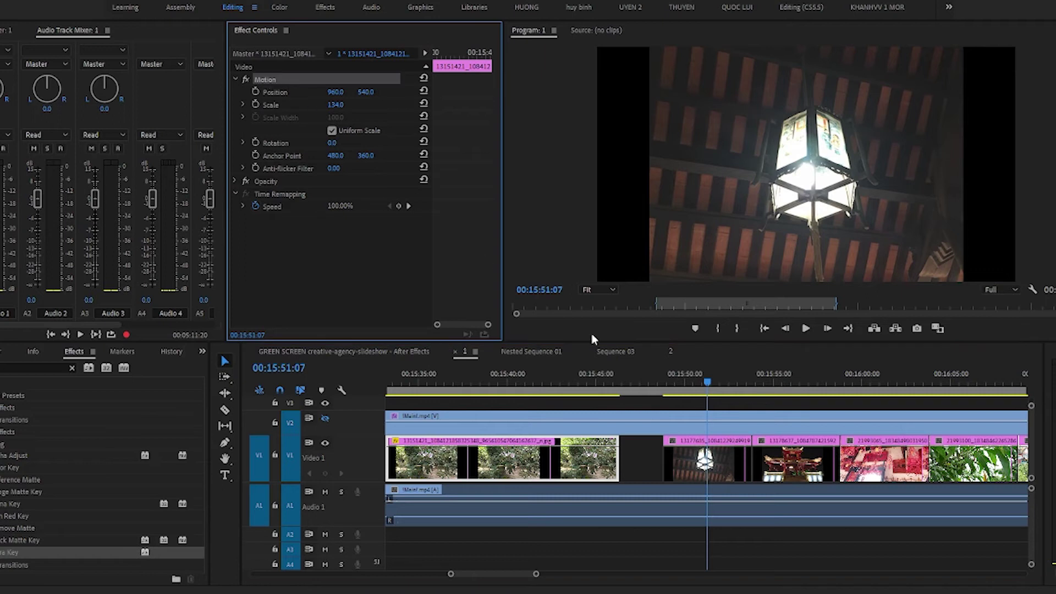
pyautogui.click(685, 403)
pyautogui.press('-')
pyautogui.press('-')
pyautogui.moveTo(970, 454); pyautogui.dragTo(690, 477)
pyautogui.hotkey('ctrl', 'v')
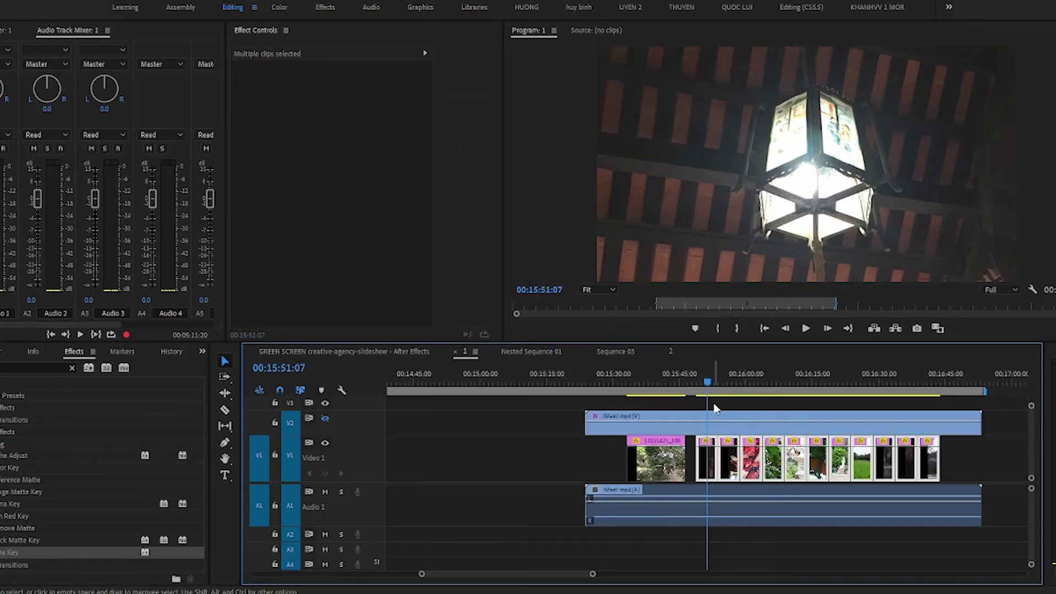
# - Return to the first photo at about 00:15:36 and show the V2 template track again
pyautogui.click(670, 384)
pyautogui.moveTo(667, 392); pyautogui.dragTo(648, 394)
pyautogui.press('=')
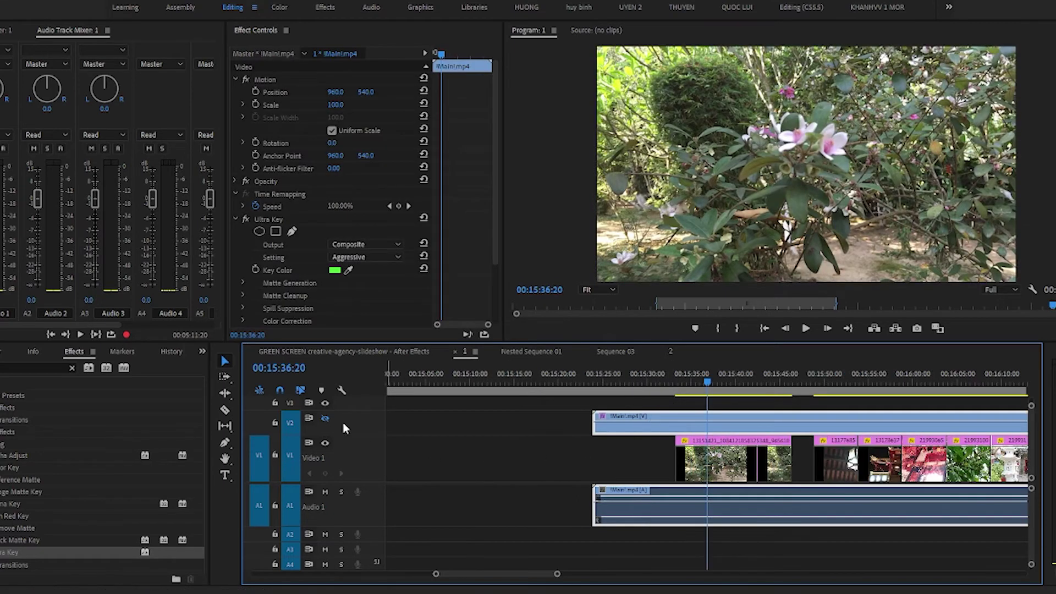
pyautogui.click(325, 419)
pyautogui.click(552, 469)
pyautogui.press('=')
# - Find the end of the first opening and move the second photo to start there, at 00:15:40:18
pyautogui.moveTo(712, 382); pyautogui.dragTo(778, 372)
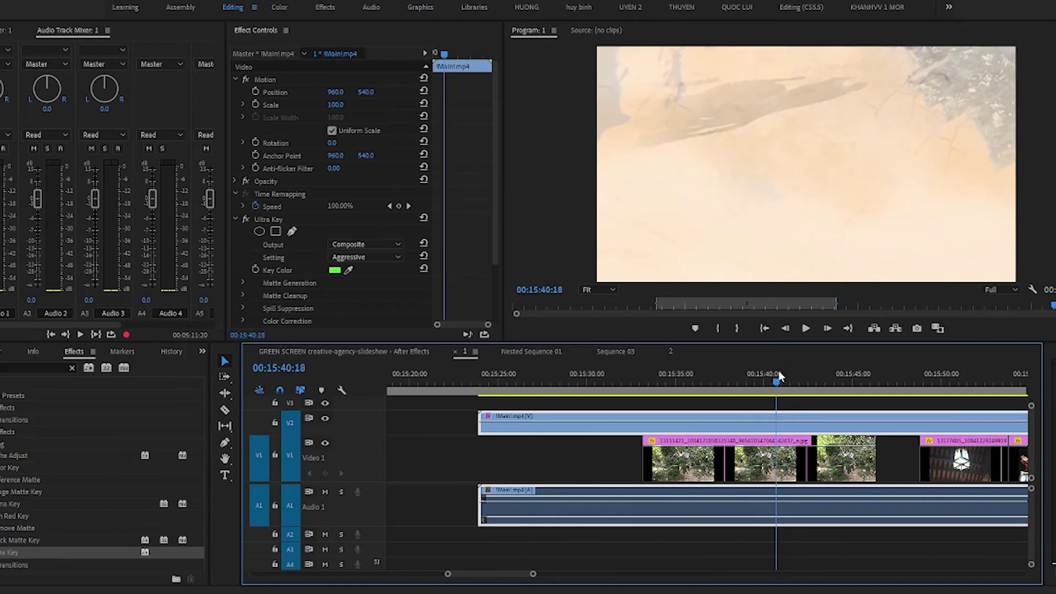
pyautogui.scroll(-2, 944, 459)
pyautogui.moveTo(860, 461); pyautogui.dragTo(747, 472)
# - Extend the second photo to the next transition and move the third photo to start there, at about 00:15:48
pyautogui.moveTo(714, 375); pyautogui.dragTo(784, 359)
pyautogui.scroll(-2, 783, 464)
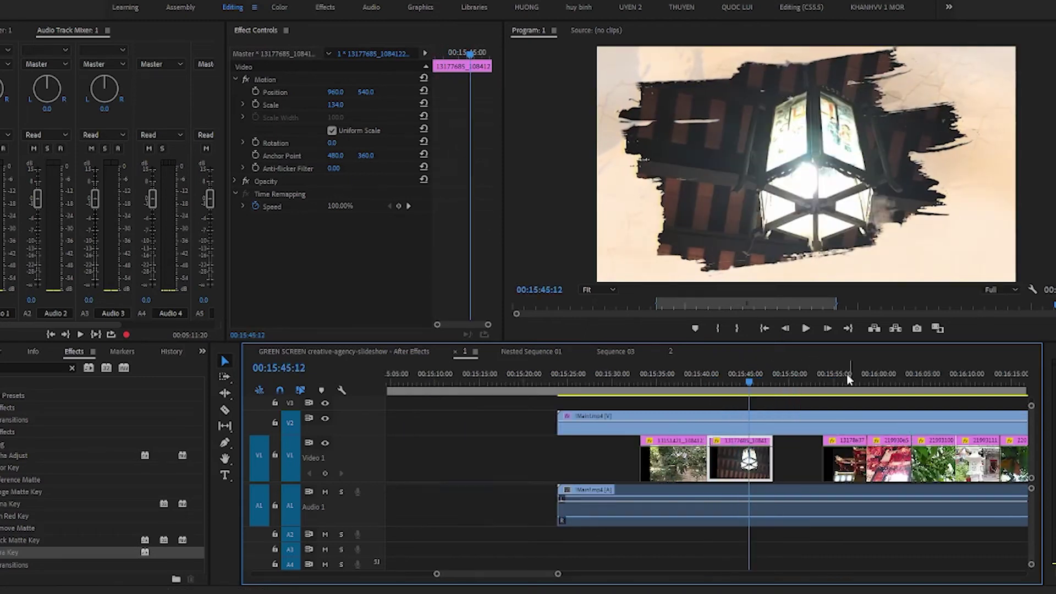
pyautogui.moveTo(753, 462); pyautogui.dragTo(854, 462)
pyautogui.moveTo(709, 380); pyautogui.dragTo(763, 364)
pyautogui.scroll(-2, 842, 456)
pyautogui.moveTo(826, 460); pyautogui.dragTo(708, 465)
# - Move the fourth photo to start at the third photo's closing transition, at about 00:15:55:07
pyautogui.moveTo(710, 382); pyautogui.dragTo(827, 368)
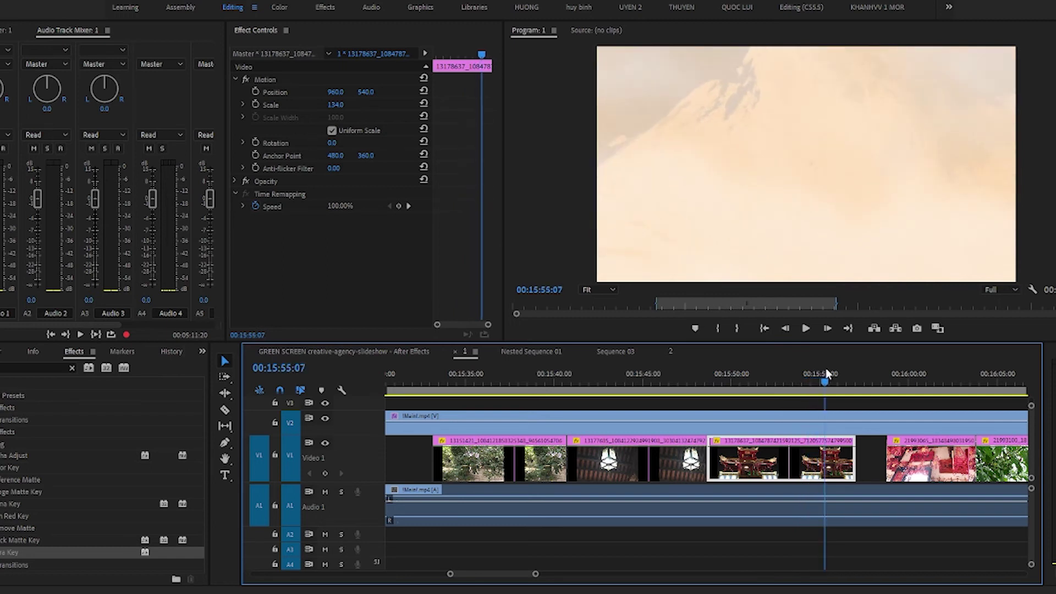
pyautogui.scroll(-2, 829, 471)
pyautogui.moveTo(829, 471); pyautogui.dragTo(736, 479)
# - Extend the fourth photo to the next transition and start the green-leaves photo there, at about 00:16:03
pyautogui.moveTo(708, 380); pyautogui.dragTo(808, 379)
pyautogui.press('-')
pyautogui.press('=')
pyautogui.moveTo(724, 469); pyautogui.dragTo(758, 468)
pyautogui.press('=')
pyautogui.moveTo(709, 383); pyautogui.dragTo(807, 363)
pyautogui.press('-')
pyautogui.press('=')
pyautogui.press('=')
pyautogui.moveTo(753, 470); pyautogui.dragTo(742, 471)
# - Find the end of the green-leaves opening and shift the temple gate photo later to make room
pyautogui.moveTo(713, 383); pyautogui.dragTo(892, 370)
pyautogui.press('-')
pyautogui.press('-')
pyautogui.press('=')
pyautogui.moveTo(723, 383); pyautogui.dragTo(779, 378)
pyautogui.press('-')
pyautogui.press('=')
pyautogui.moveTo(728, 463); pyautogui.dragTo(773, 461)
pyautogui.press('=')
# - Extend the green-leaves photo to meet the temple gate photo at about 00:16:11:19
pyautogui.moveTo(743, 377); pyautogui.dragTo(833, 374)
pyautogui.press('-')
pyautogui.press('-')
pyautogui.moveTo(755, 469); pyautogui.dragTo(784, 469)
pyautogui.press('=')
pyautogui.moveTo(711, 468); pyautogui.dragTo(822, 460)
pyautogui.press('=')
pyautogui.moveTo(709, 379); pyautogui.dragTo(830, 362)
pyautogui.scroll(-4, 712, 465)
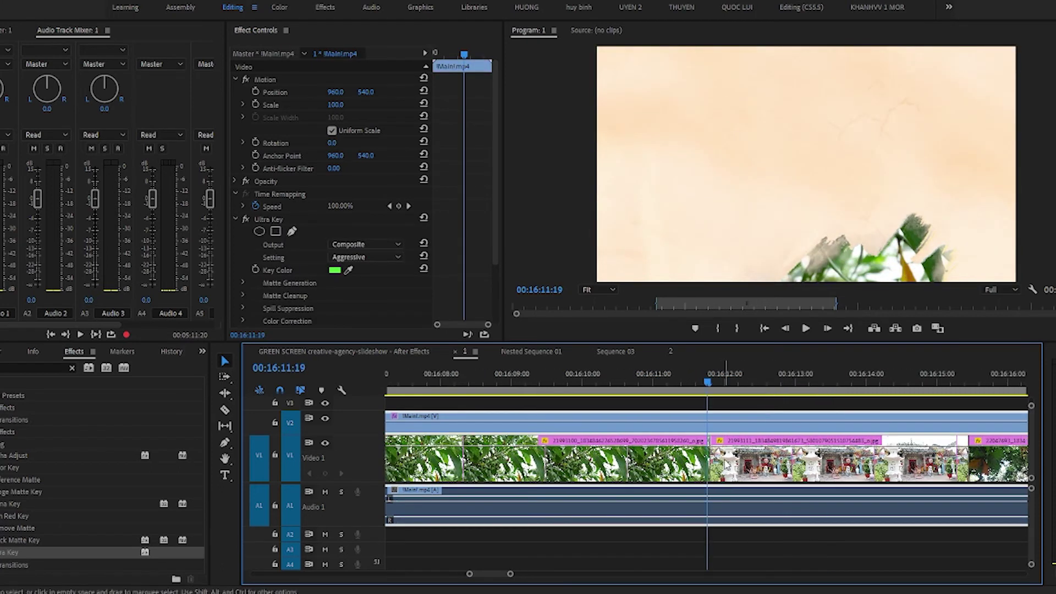
# - Shift the temple gate photo later and extend the green-leaves photo to about 00:16:12:22
pyautogui.moveTo(714, 464); pyautogui.dragTo(747, 464)
pyautogui.press('=')
pyautogui.moveTo(709, 381); pyautogui.dragTo(788, 378)
pyautogui.press('-')
pyautogui.press('=')
pyautogui.press('-')
pyautogui.moveTo(733, 460); pyautogui.dragTo(774, 458)
pyautogui.press('=')
pyautogui.click(717, 463)
pyautogui.moveTo(706, 460); pyautogui.dragTo(786, 454)
pyautogui.press('=')
pyautogui.moveTo(709, 382); pyautogui.dragTo(899, 379)
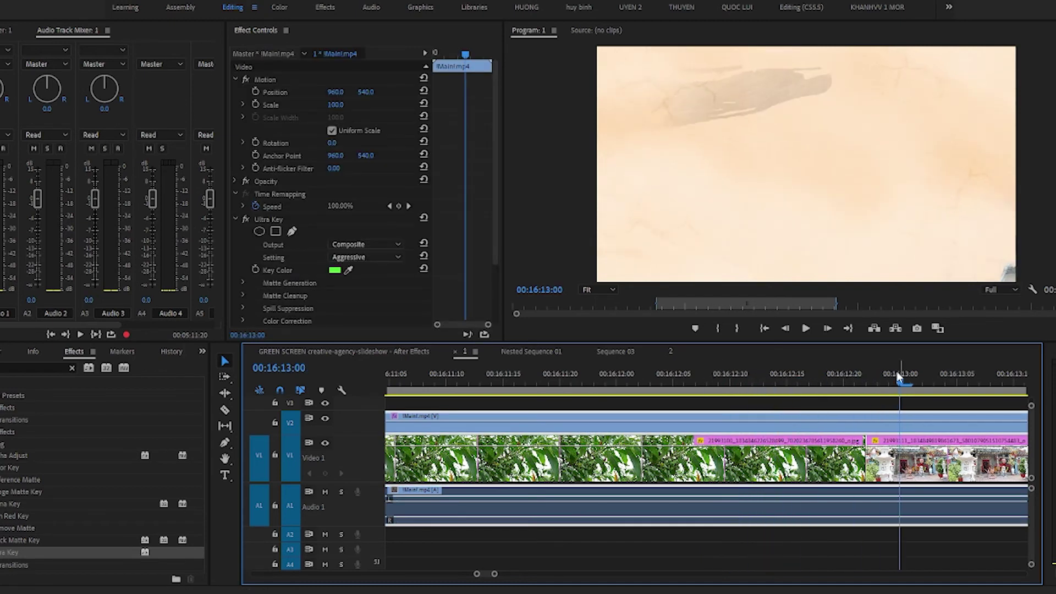
# - Move the temple gate photo to about 00:16:13 and extend the green-leaves photo up to it
pyautogui.press('=')
pyautogui.press('-')
pyautogui.press('-')
pyautogui.moveTo(734, 456); pyautogui.dragTo(792, 452)
pyautogui.moveTo(689, 457); pyautogui.dragTo(747, 456)
# - Scrub to 00:16:16:18 and examine how the temple gate photo shows through the brush opening
pyautogui.moveTo(713, 380); pyautogui.dragTo(895, 385)
pyautogui.scroll(-2, 783, 412)
pyautogui.click(754, 468)
pyautogui.press('-')
pyautogui.press('-')
pyautogui.press('=')
pyautogui.moveTo(742, 384); pyautogui.dragTo(862, 383)
pyautogui.press('-')
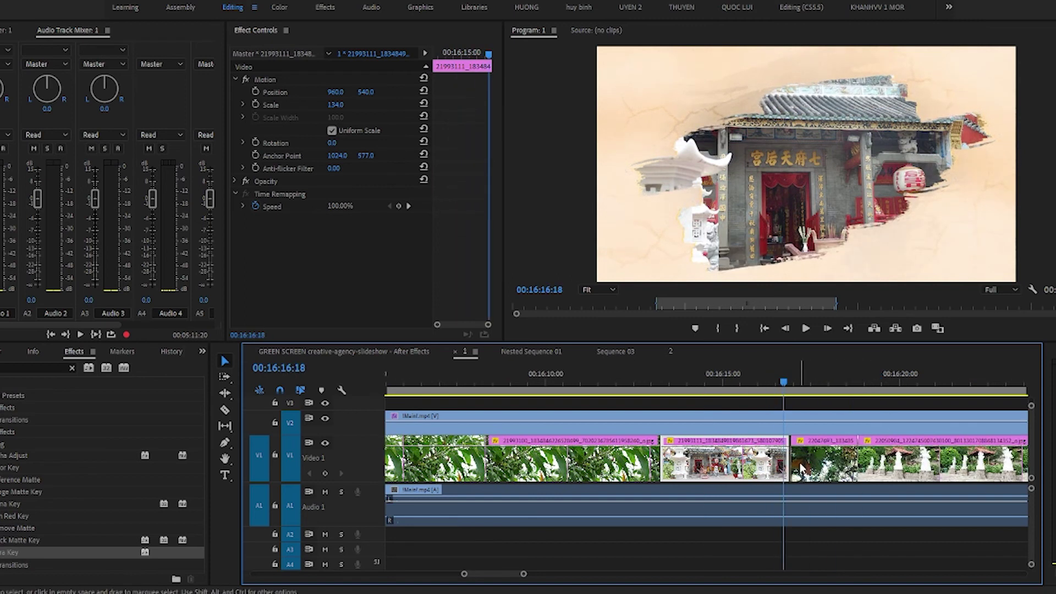
# - Move the short trimmed photo after the temple gate photo to a spot past the remaining photos on V1
pyautogui.press('-')
pyautogui.moveTo(731, 466); pyautogui.dragTo(995, 457)
pyautogui.press('-')
pyautogui.moveTo(715, 463); pyautogui.dragTo(875, 466)
pyautogui.press('-')
pyautogui.press('-')
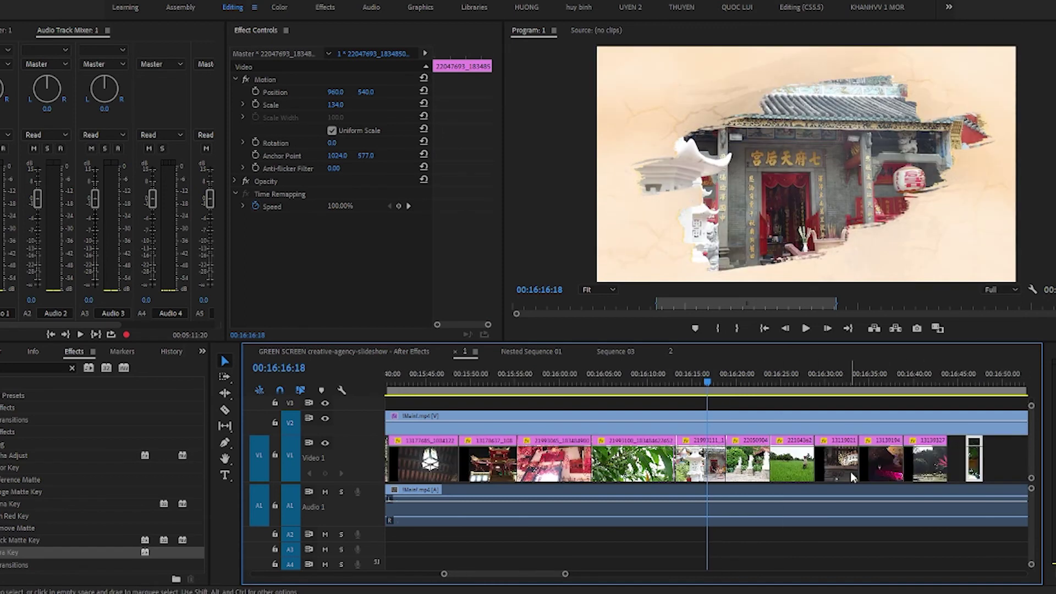
# - Replace the temple gate photo with the pink lotus photo, moving the temple gate photo beyond the template's end
pyautogui.moveTo(710, 474); pyautogui.dragTo(1033, 448)
pyautogui.moveTo(836, 465); pyautogui.dragTo(614, 467)
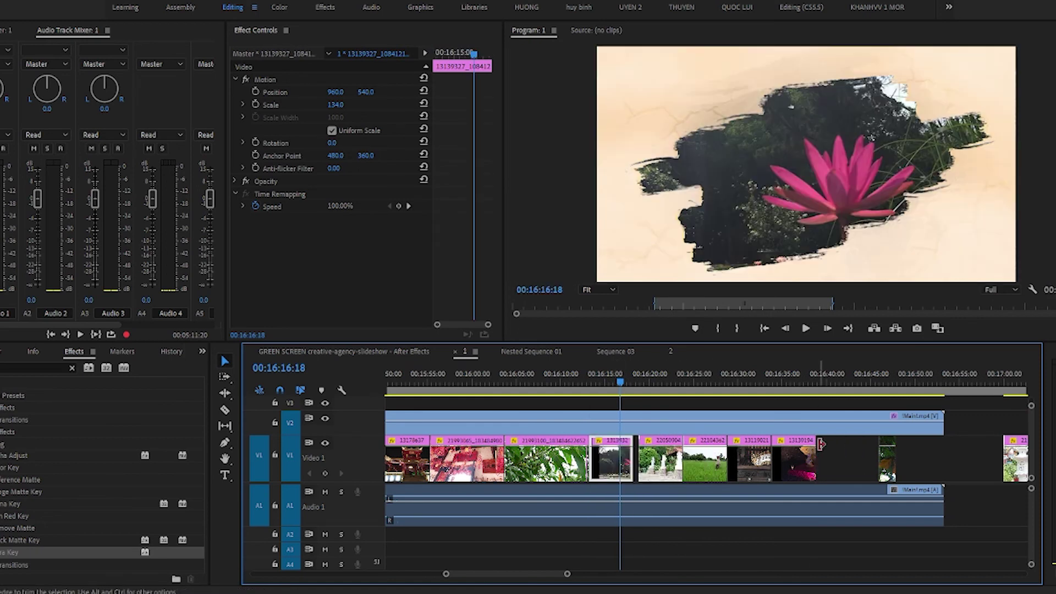
# - Shift the photos after the lotus photo later on V1 and extend the lotus photo past 00:16:25
pyautogui.moveTo(834, 446); pyautogui.dragTo(735, 468)
pyautogui.press('=')
pyautogui.press('=')
pyautogui.moveTo(1023, 460); pyautogui.dragTo(1025, 459)
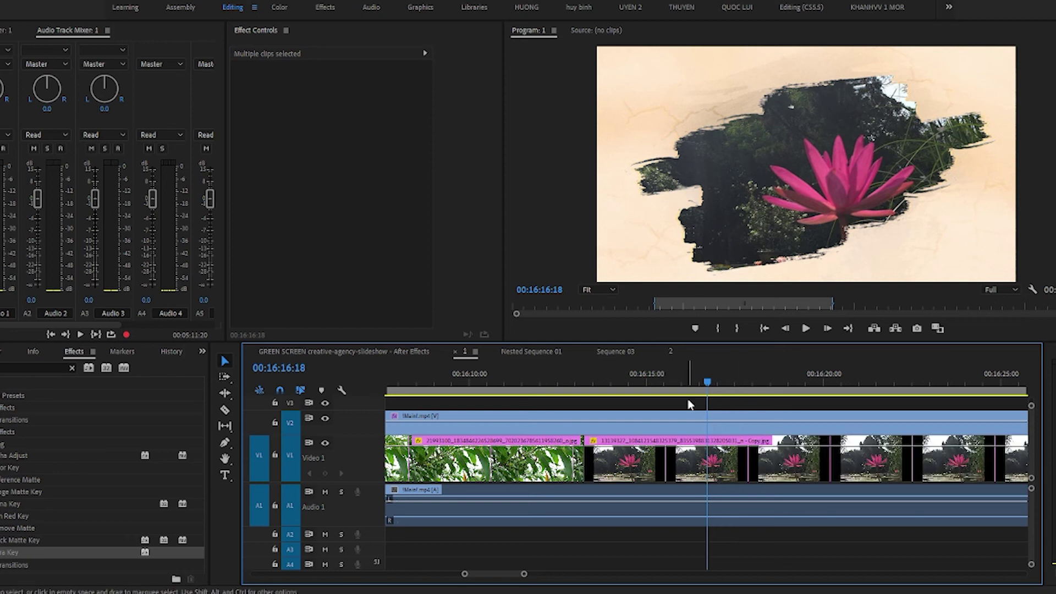
pyautogui.click(693, 421)
# - Find the lotus photo's closing transition and move the white statues photo to start there, at 00:16:21:02
pyautogui.moveTo(708, 382); pyautogui.dragTo(862, 368)
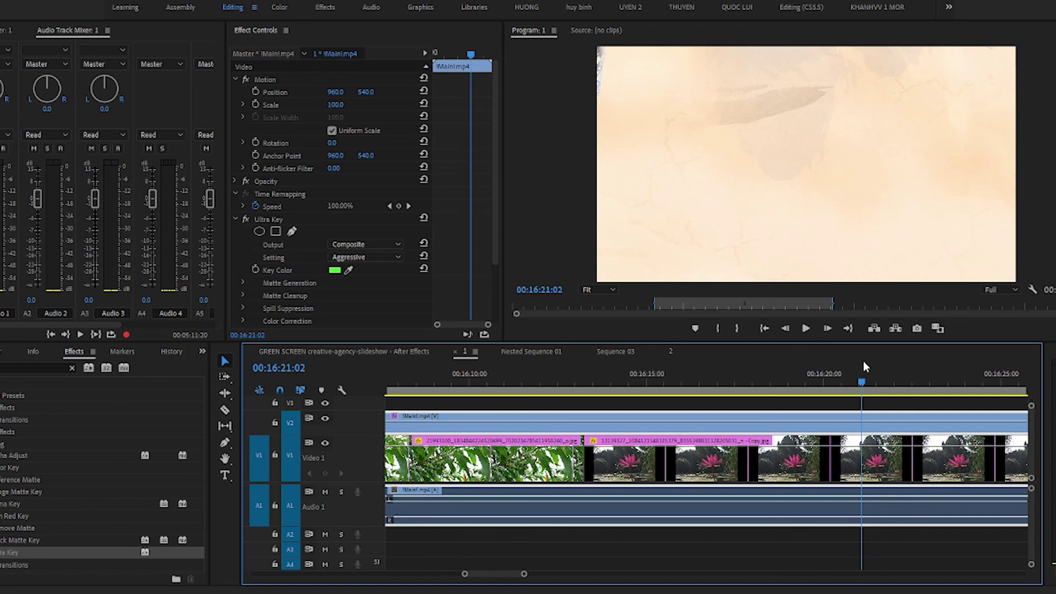
pyautogui.press('-')
pyautogui.moveTo(929, 472); pyautogui.dragTo(724, 468)
# - Find the statues photo's closing transition and move the green field photo to start there, at 00:16:28:21
pyautogui.moveTo(791, 382); pyautogui.dragTo(926, 377)
pyautogui.scroll(-3, 923, 493)
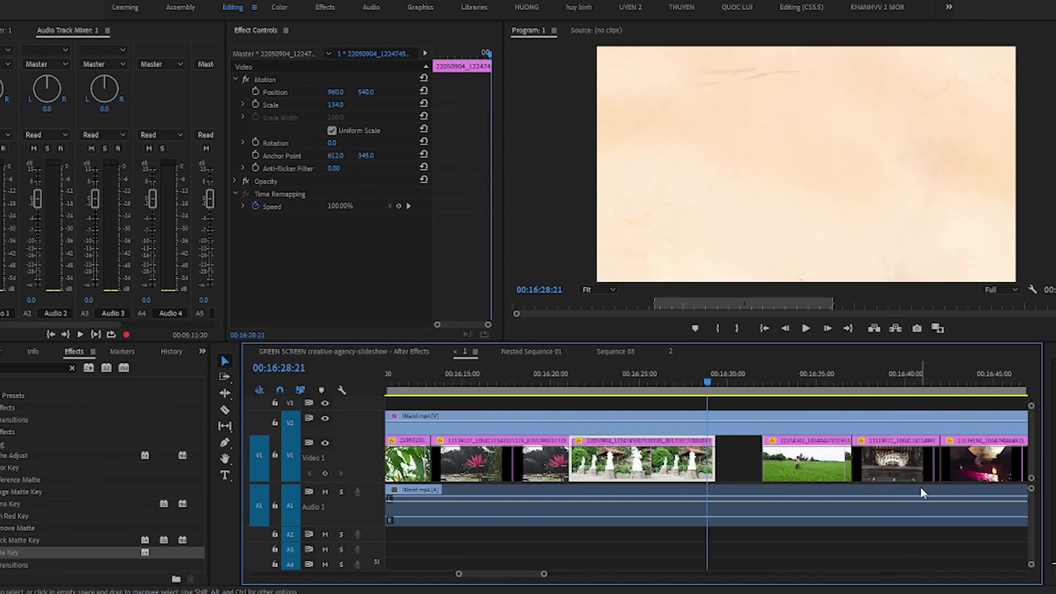
pyautogui.moveTo(767, 465); pyautogui.dragTo(708, 465)
# - Find the green field photo's closing transition and start the dark altar photo there, at 00:16:36:06
pyautogui.moveTo(715, 378); pyautogui.dragTo(826, 378)
pyautogui.press('-')
pyautogui.press('=')
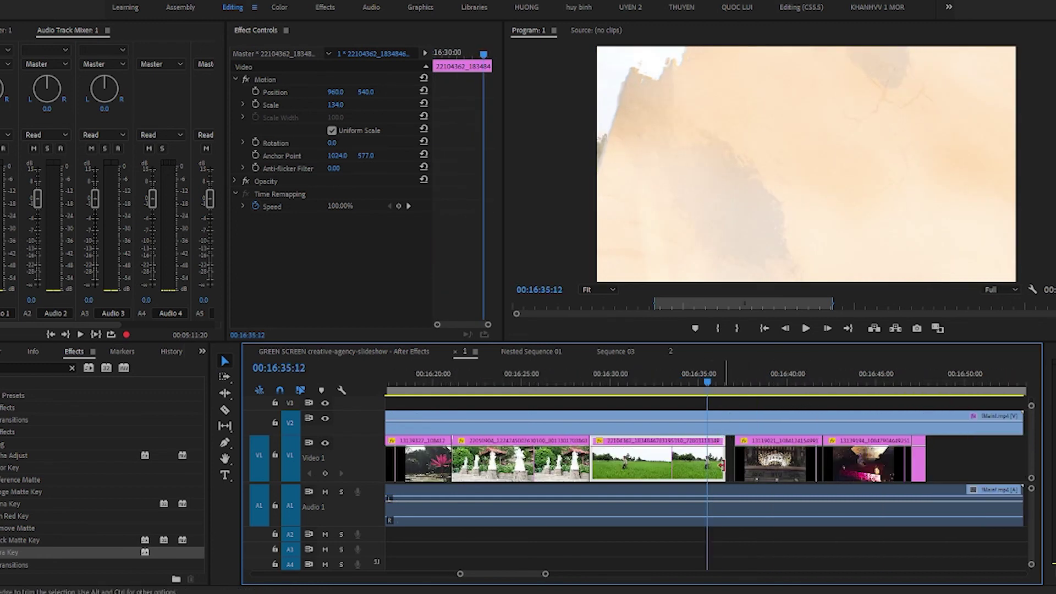
pyautogui.press('=')
pyautogui.moveTo(712, 385); pyautogui.dragTo(727, 378)
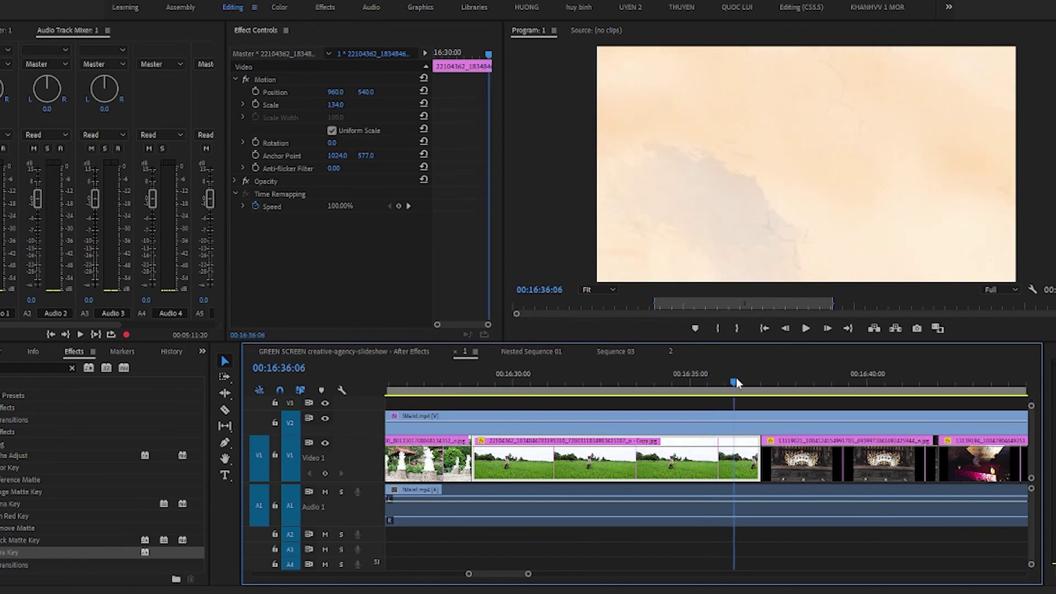
pyautogui.press('-')
pyautogui.moveTo(773, 473); pyautogui.dragTo(762, 474)
# - Shift the stage-light photo later, extend the altar photo toward it, and scrub to 00:16:46:23
pyautogui.moveTo(859, 465); pyautogui.dragTo(947, 465)
pyautogui.moveTo(808, 458); pyautogui.dragTo(911, 459)
pyautogui.moveTo(741, 374); pyautogui.dragTo(911, 360)
pyautogui.scroll(-3, 929, 466)
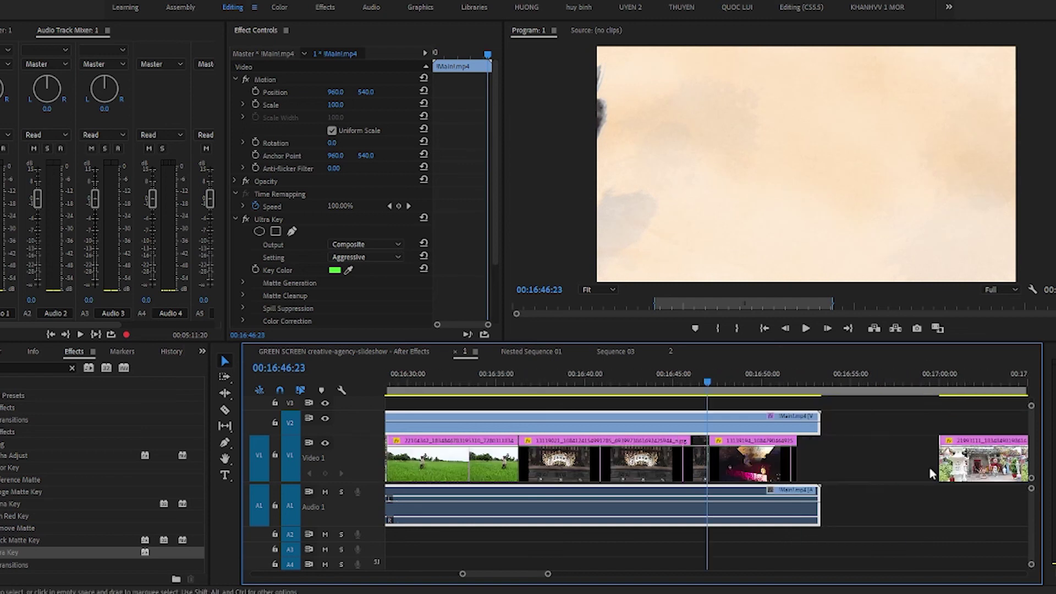
# - Move the stage-light photo further along and extend the altar photo past the transition at 00:16:47:09
pyautogui.moveTo(770, 465); pyautogui.dragTo(871, 464)
pyautogui.press('=')
pyautogui.moveTo(714, 465); pyautogui.dragTo(873, 465)
pyautogui.moveTo(737, 398); pyautogui.dragTo(737, 374)
pyautogui.moveTo(737, 374); pyautogui.dragTo(727, 375)
pyautogui.moveTo(727, 375); pyautogui.dragTo(724, 380)
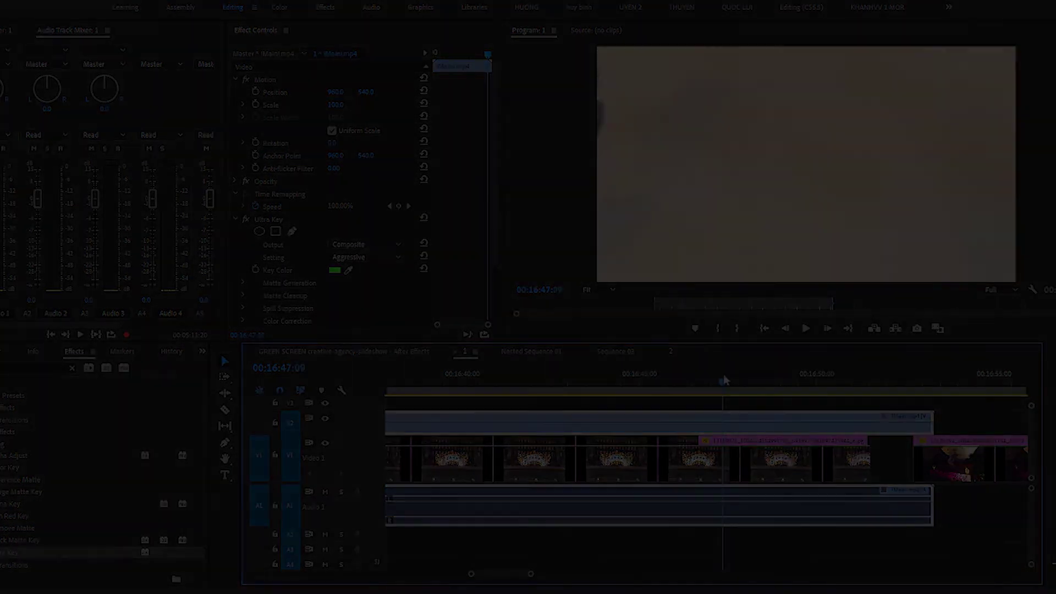